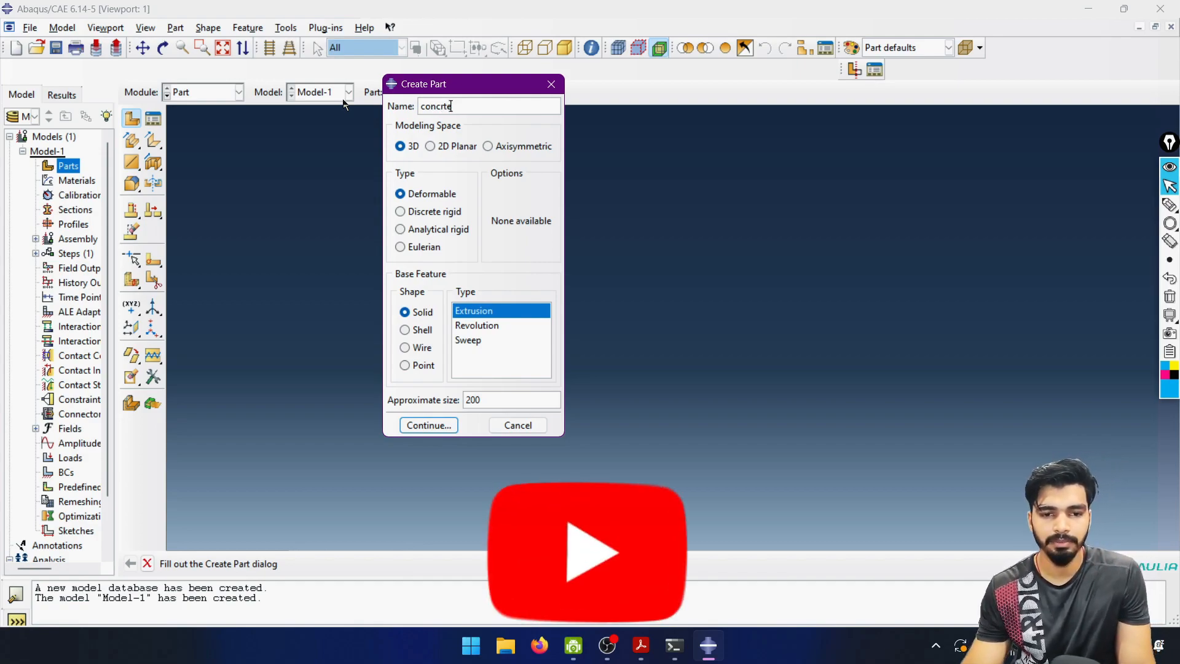
Name the new part con with approximate size 230, keeping 3D deformable solid extrusion, and open its section sketch.
key(BackSpace)
key(BackSpace)
key(BackSpace)
key(BackSpace)
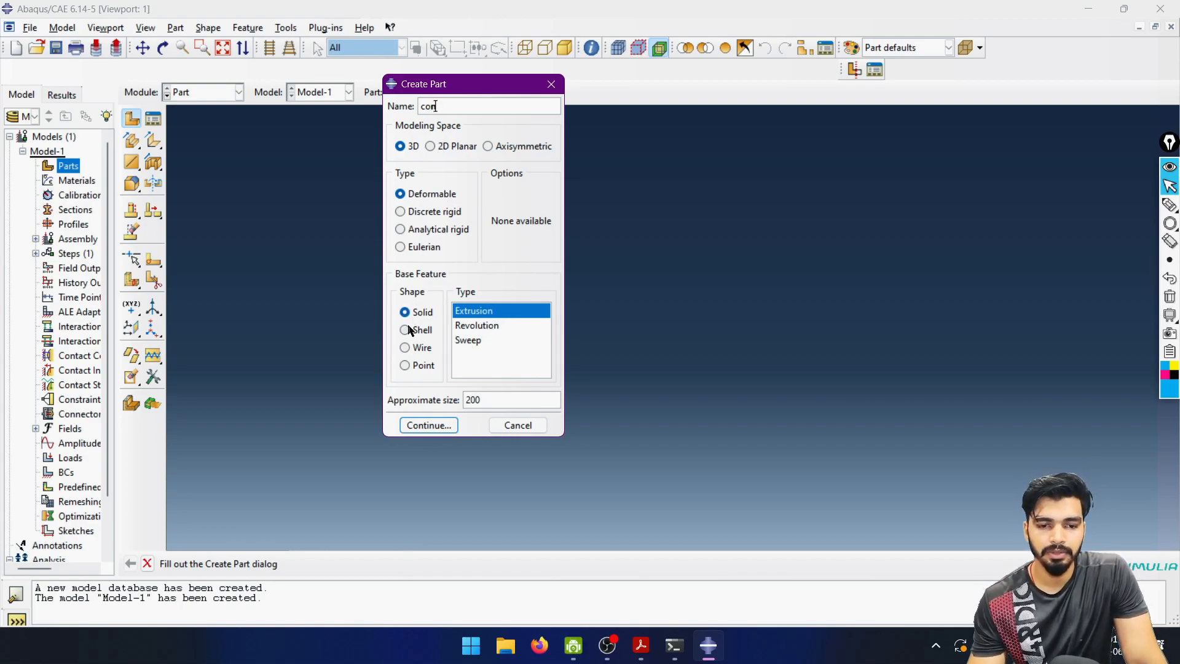
double_click(472, 400)
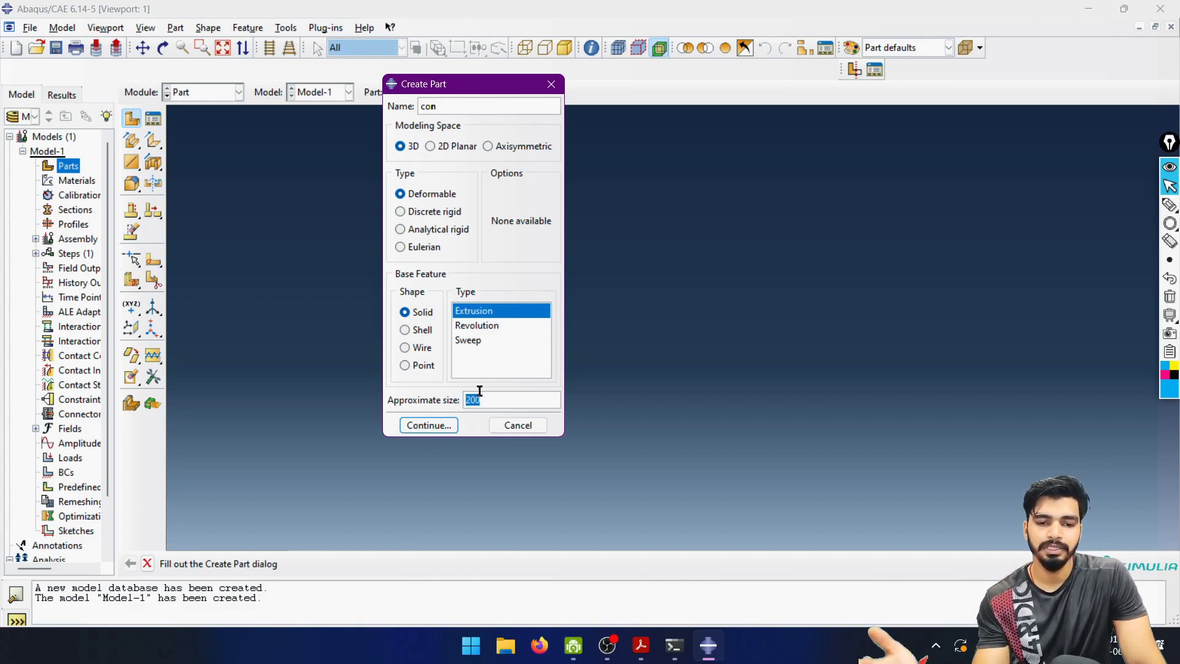
text(23)
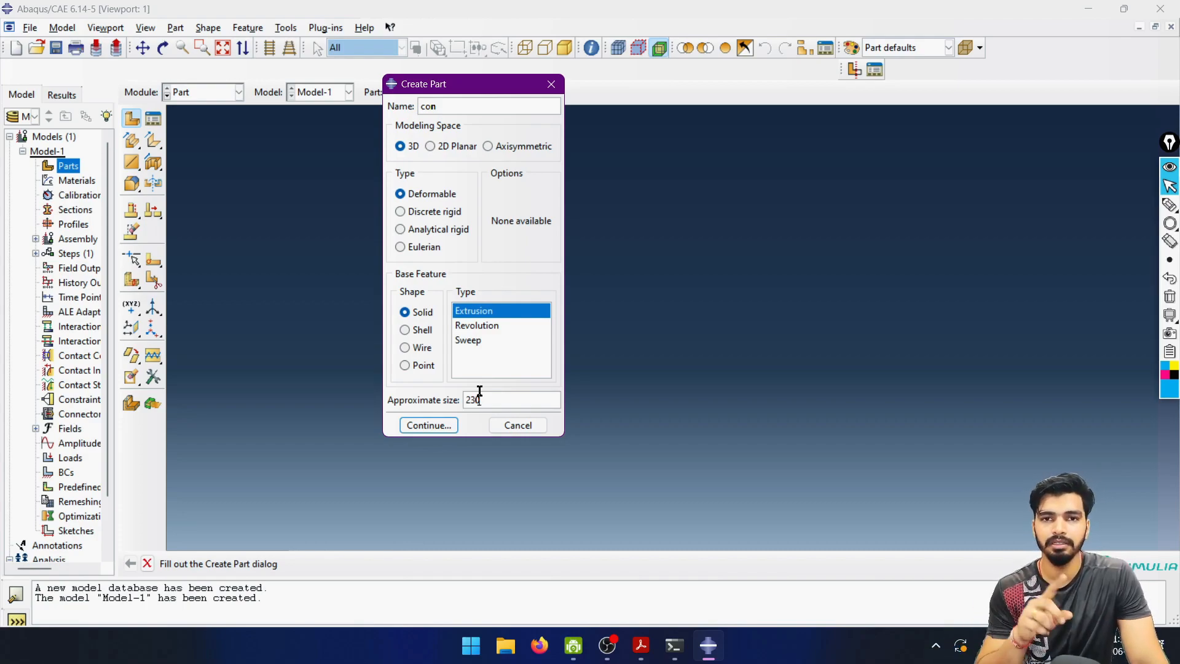
click(427, 424)
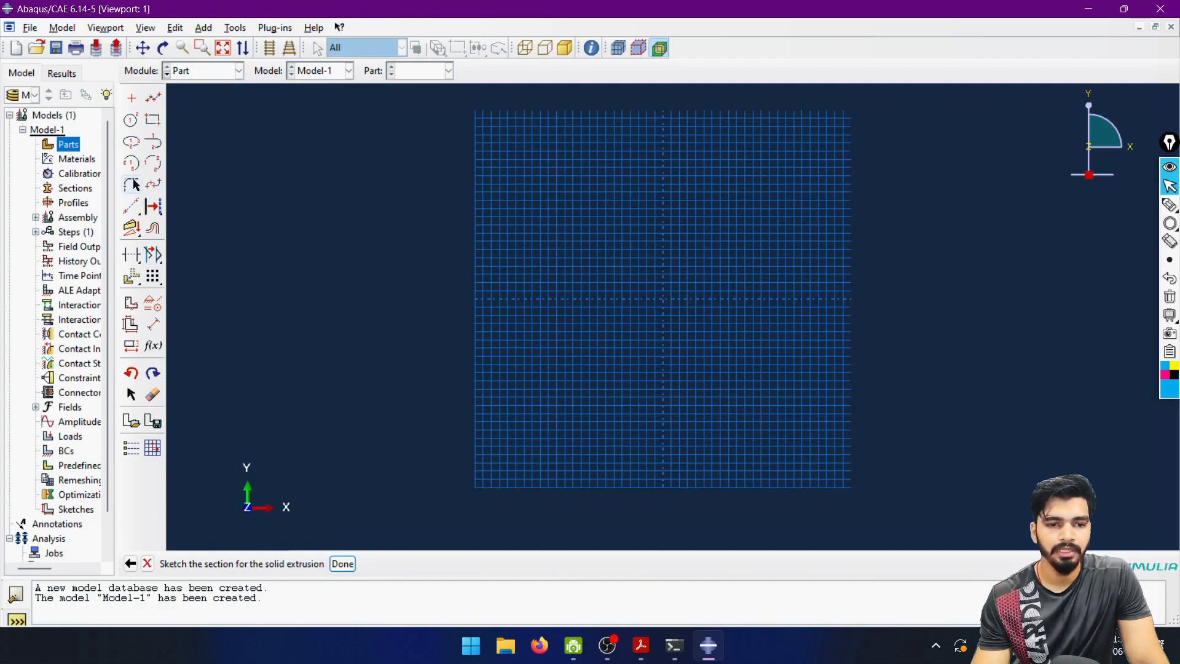
Sketch a rectangle about 226 wide and 225 high covering most of the sketch grid.
click(153, 119)
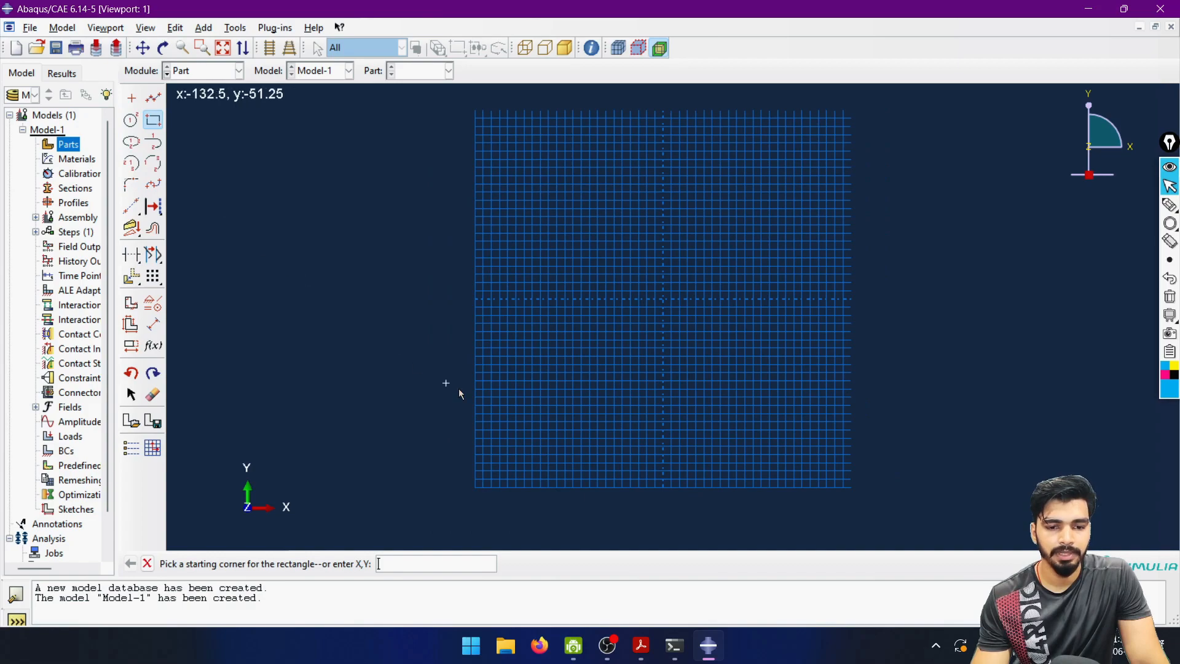
click(474, 487)
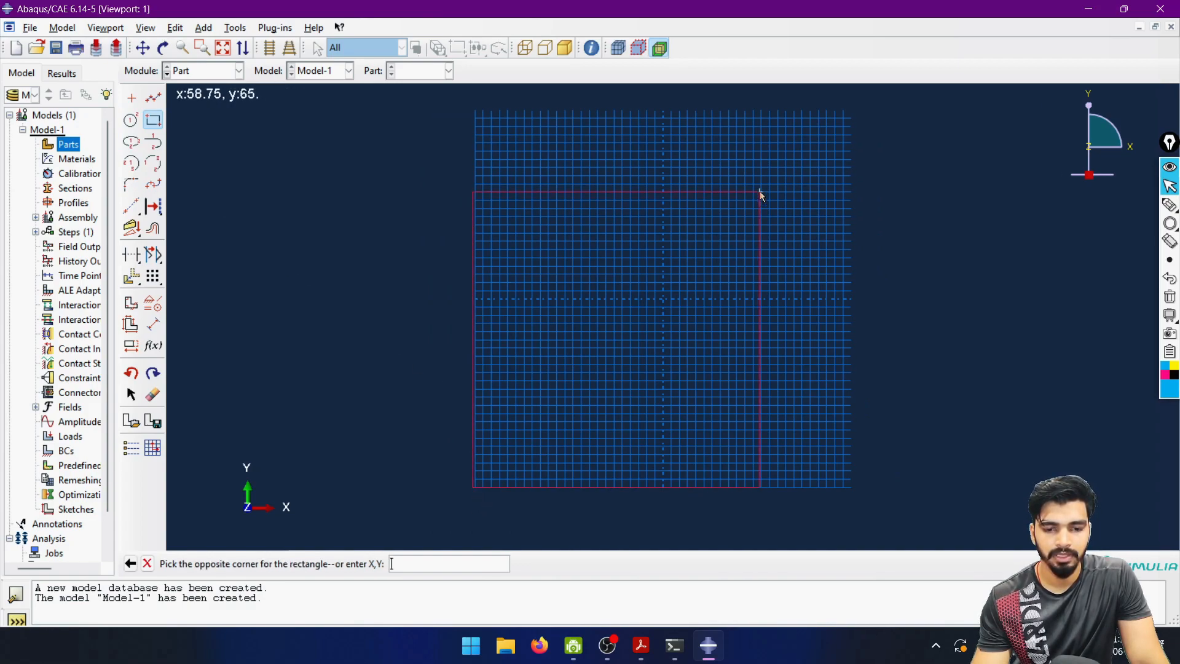
click(844, 119)
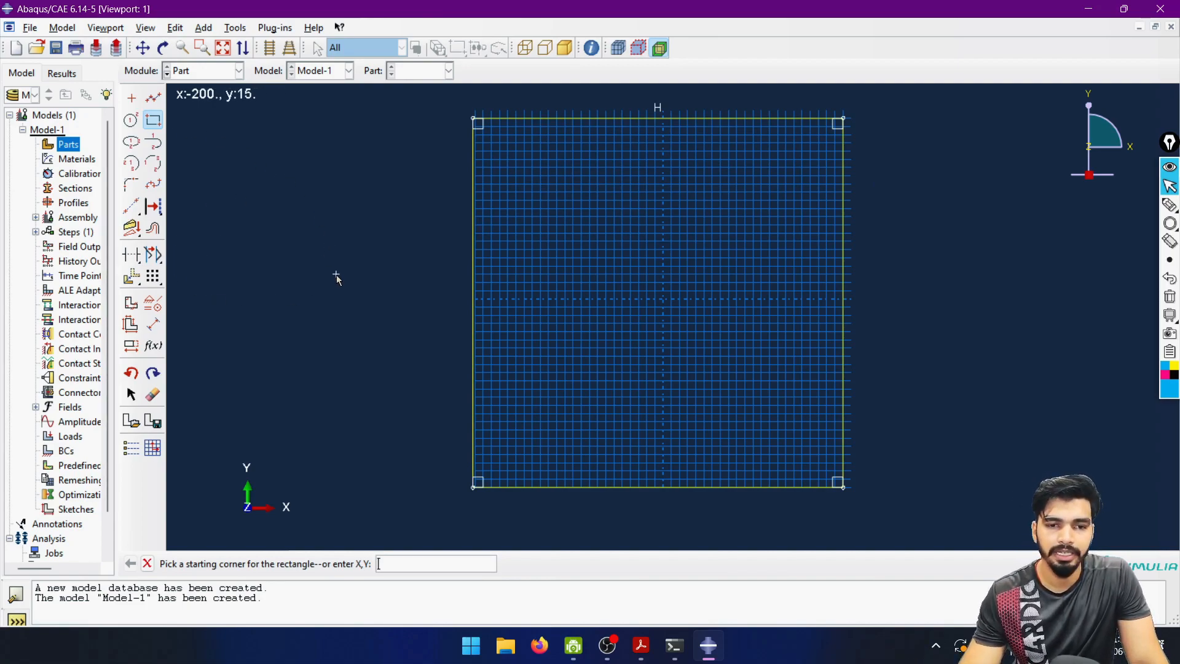
Dimension the rectangle's left vertical edge and set it to 230.
click(153, 324)
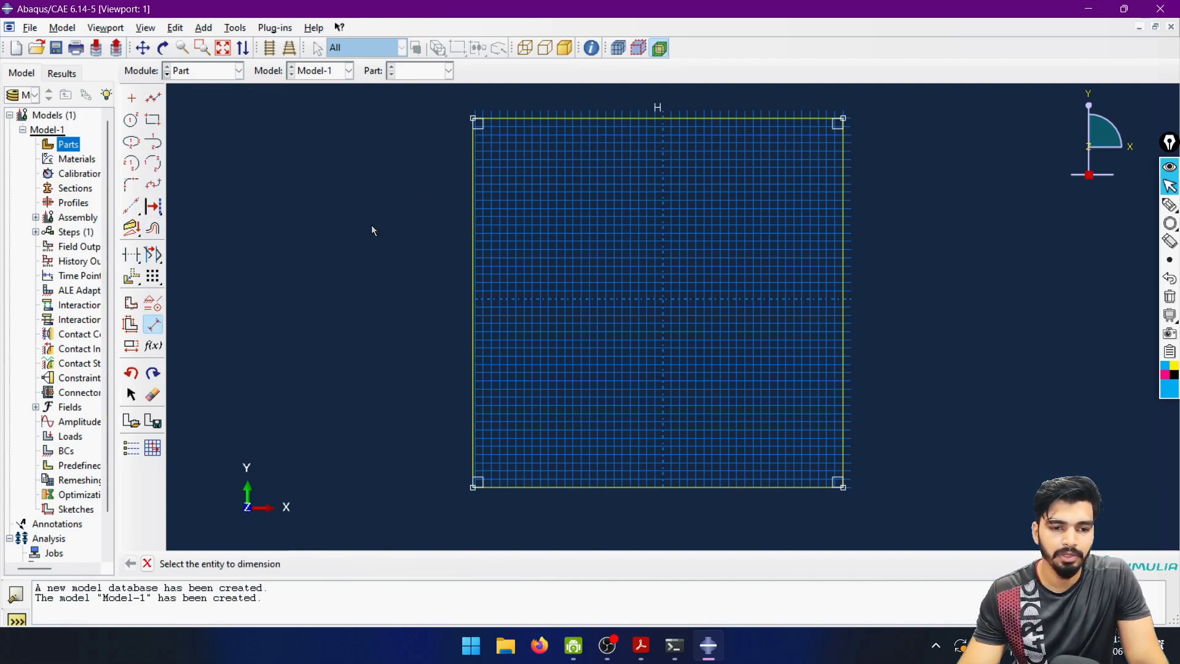
click(474, 119)
click(473, 487)
click(427, 479)
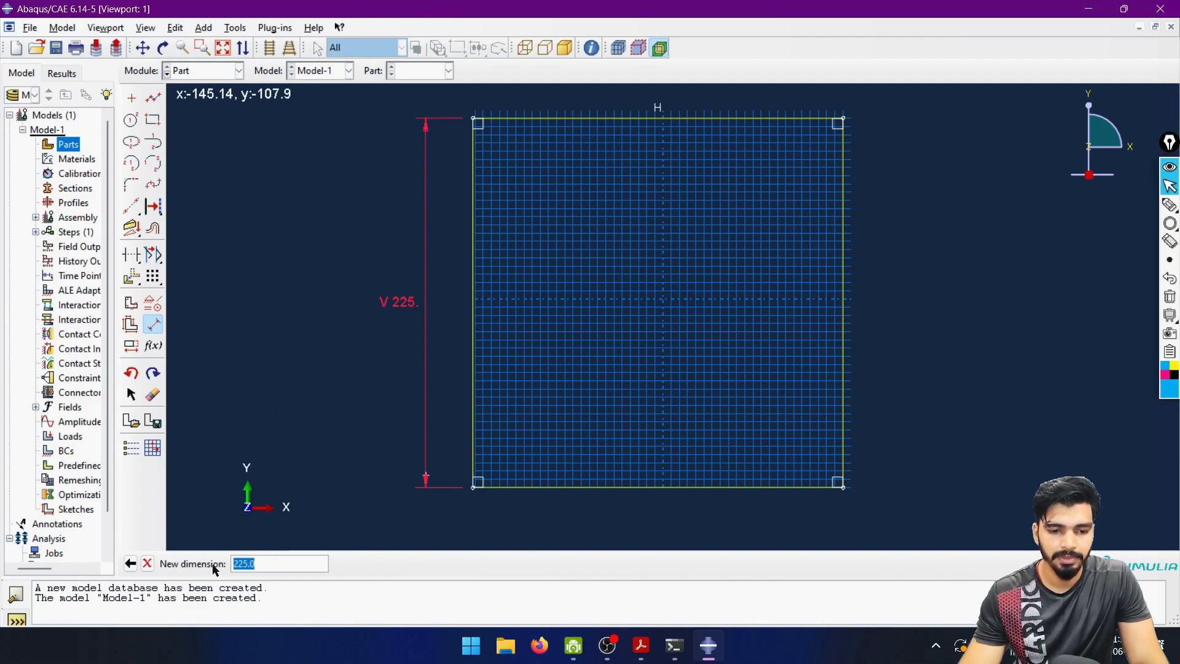
text(230)
key(Return)
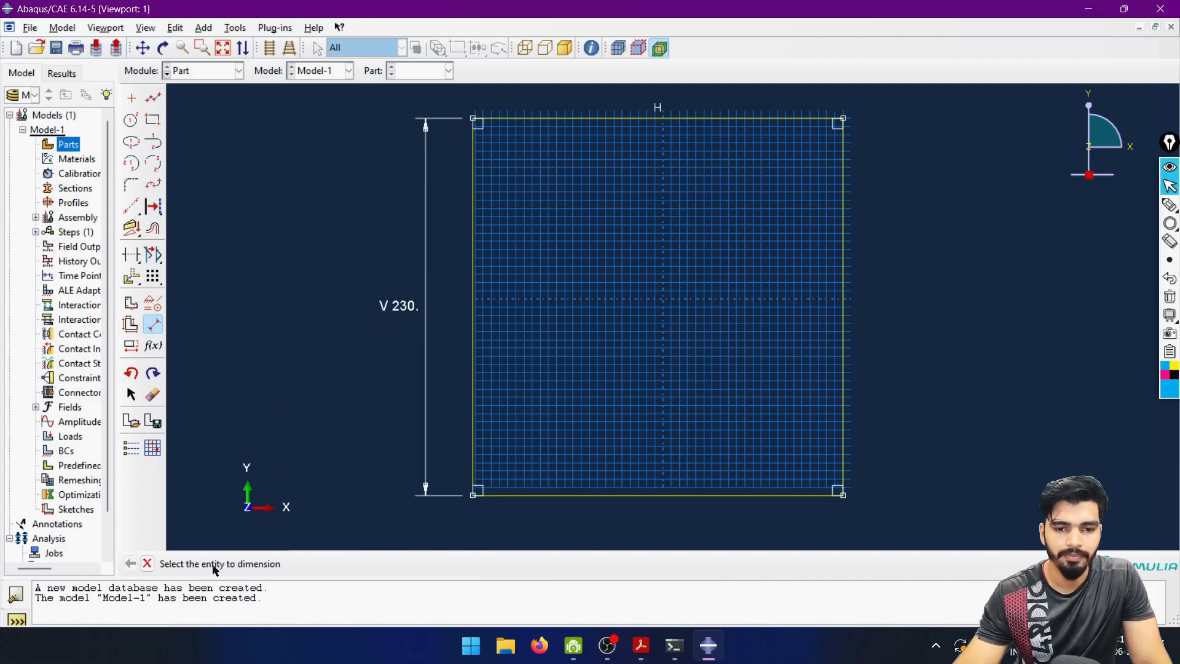
Dimension the rectangle's bottom horizontal edge, set it to 230, and end dimensioning.
click(154, 330)
click(154, 324)
click(472, 496)
click(842, 494)
click(696, 546)
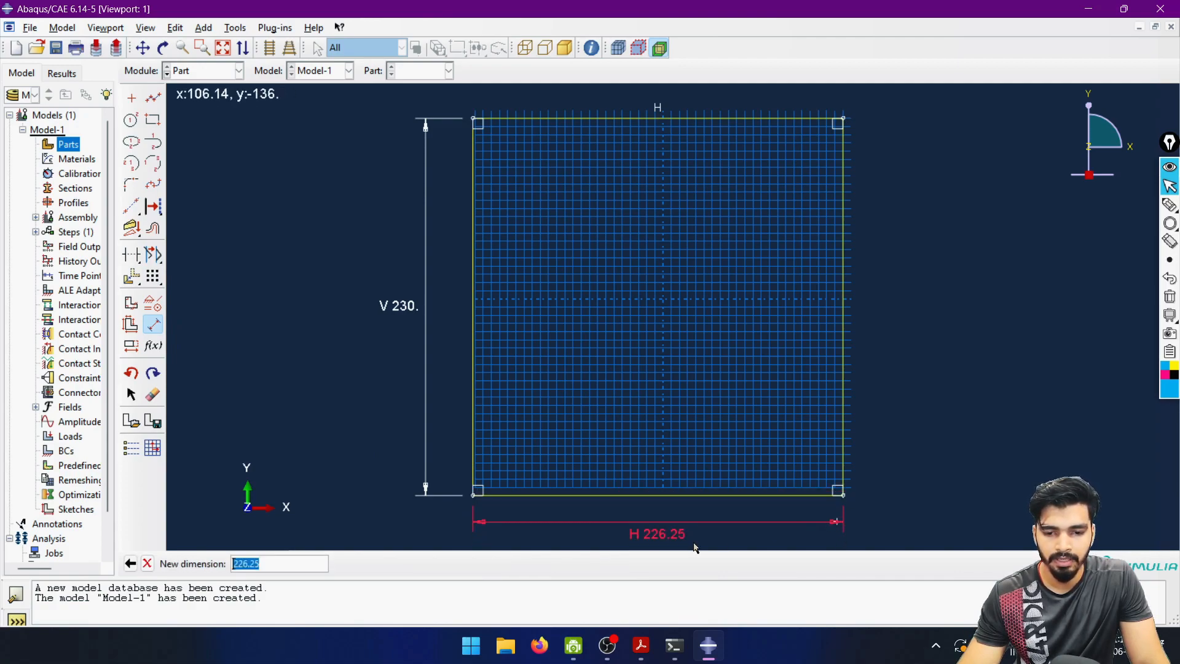
click(242, 561)
key(Return)
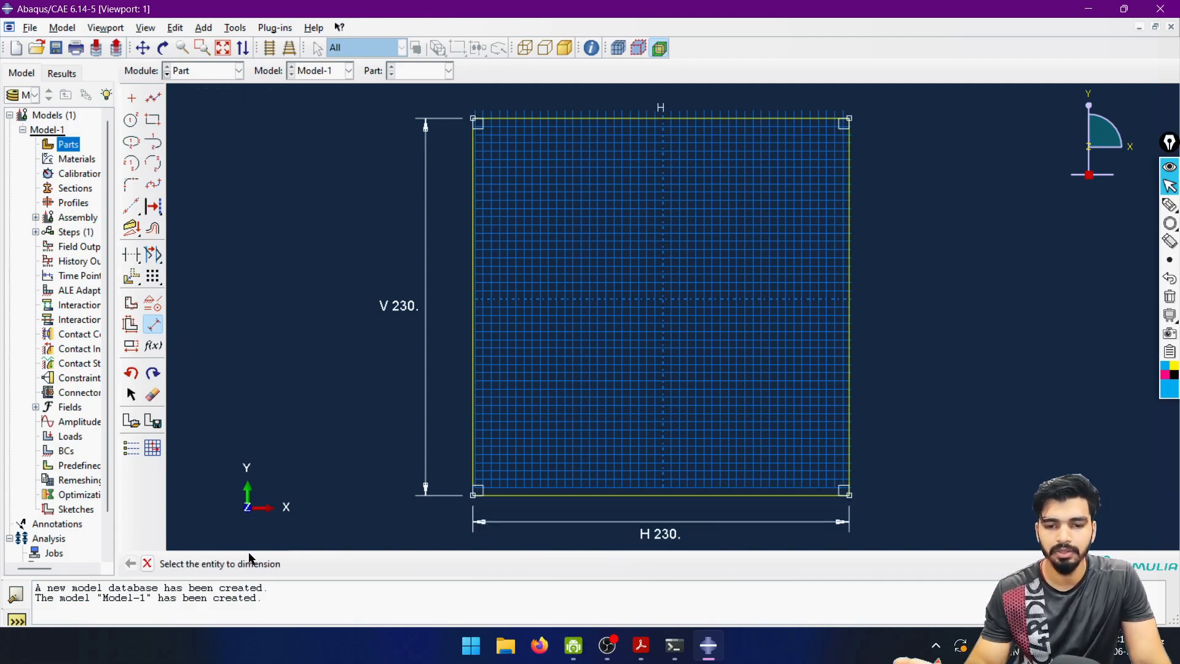
click(147, 564)
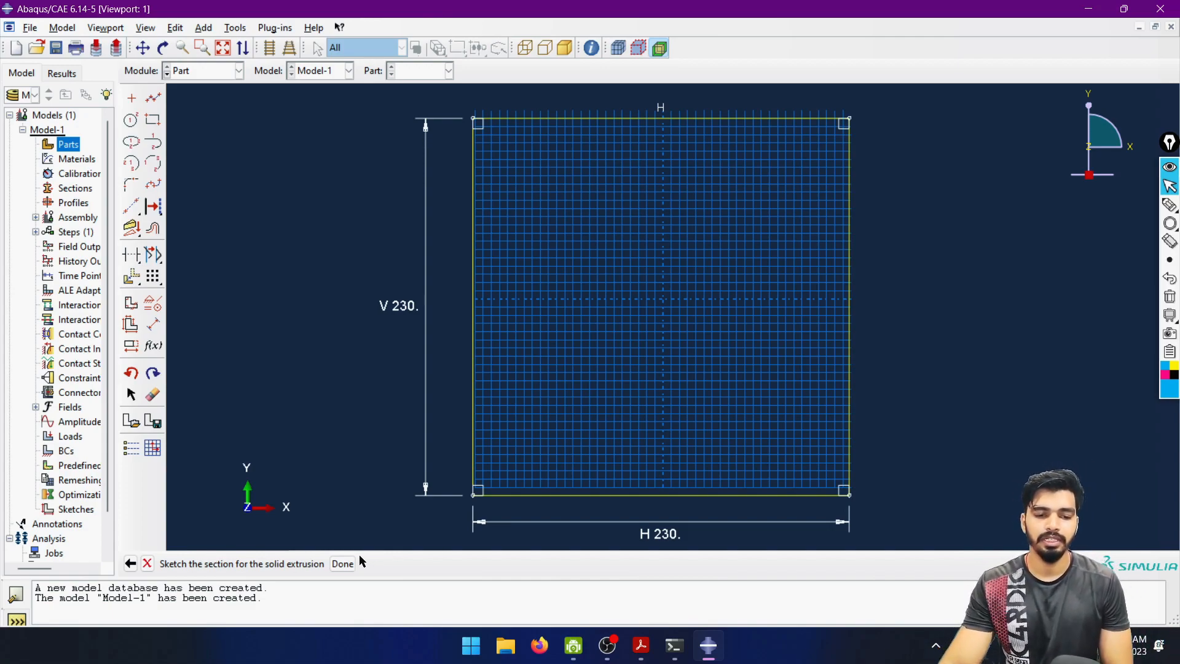
Finish the square section sketch and extrude it to a blind depth of 1000.
click(343, 563)
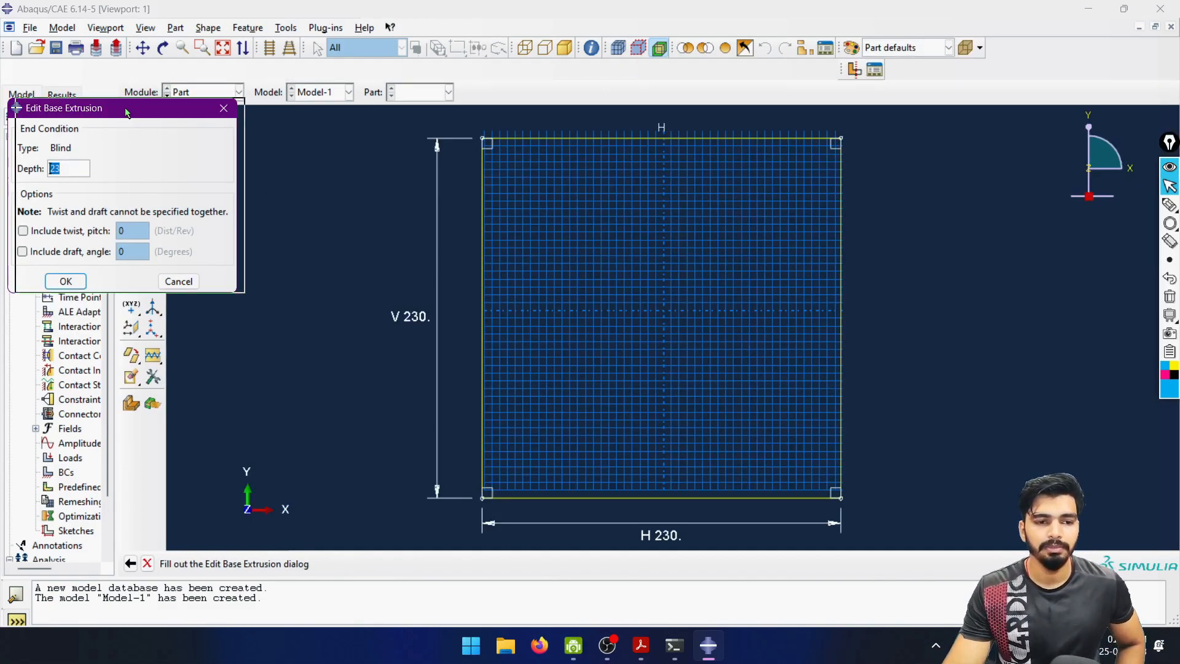
drag(738, 147, 738, 148)
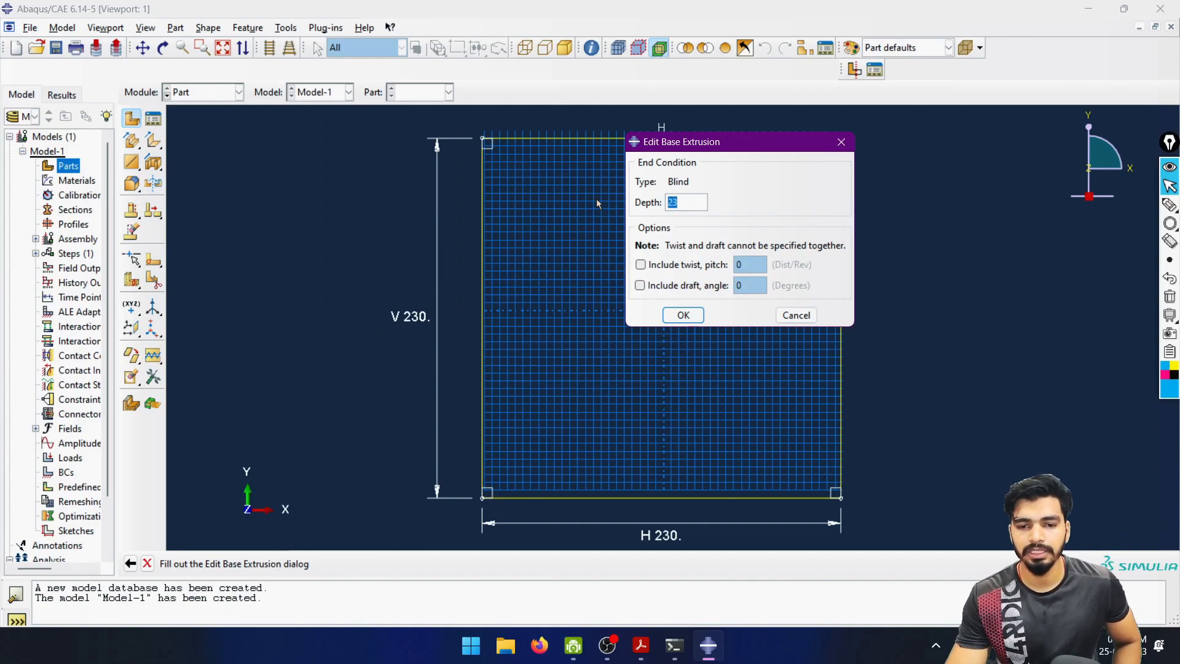
text(1000)
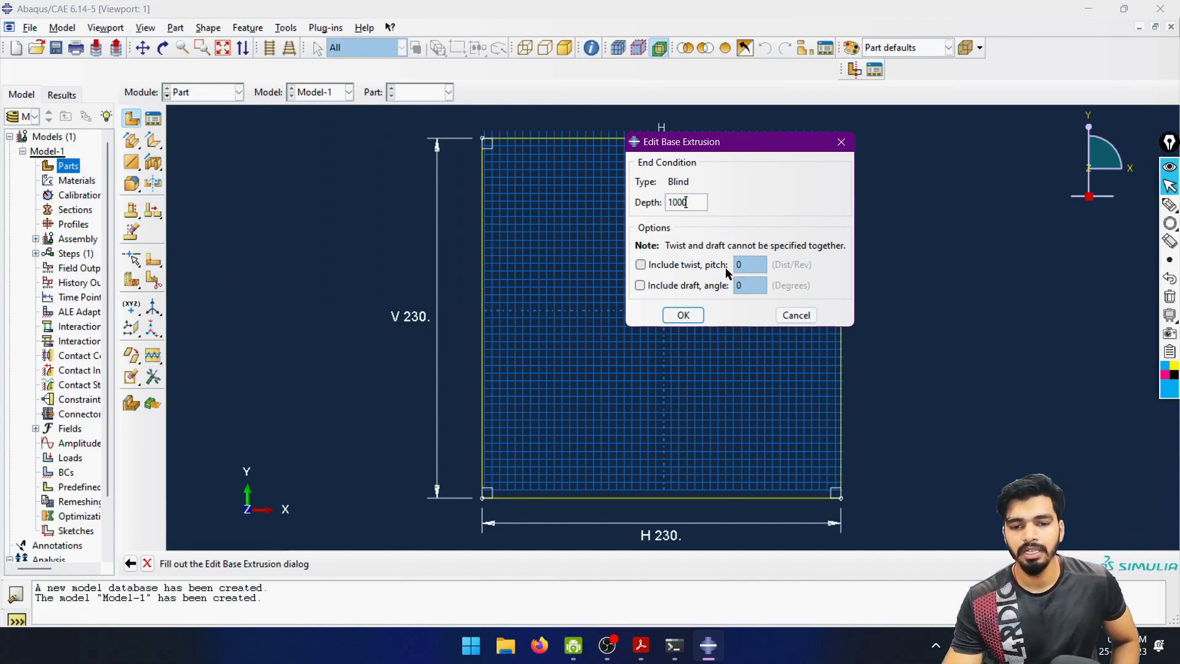
click(684, 315)
scroll(718, 321, up, 1)
scroll(718, 321, down, 2)
scroll(692, 353, up, 2)
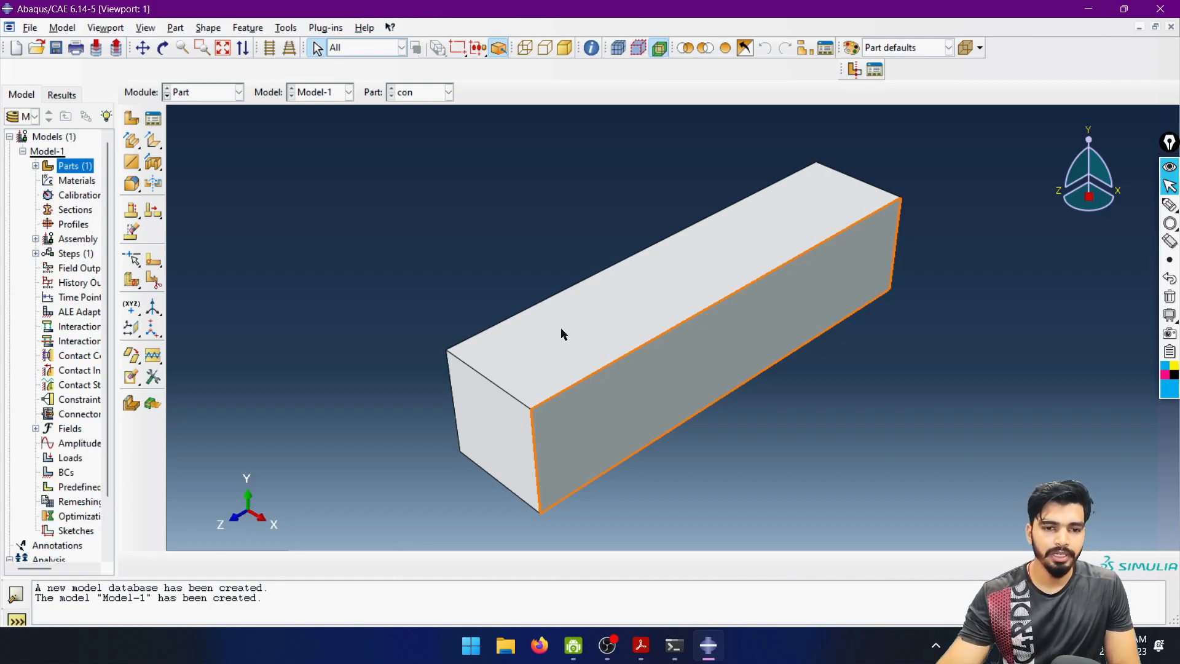
Begin a second 3D deformable part named rf with a planar wire base feature.
click(131, 121)
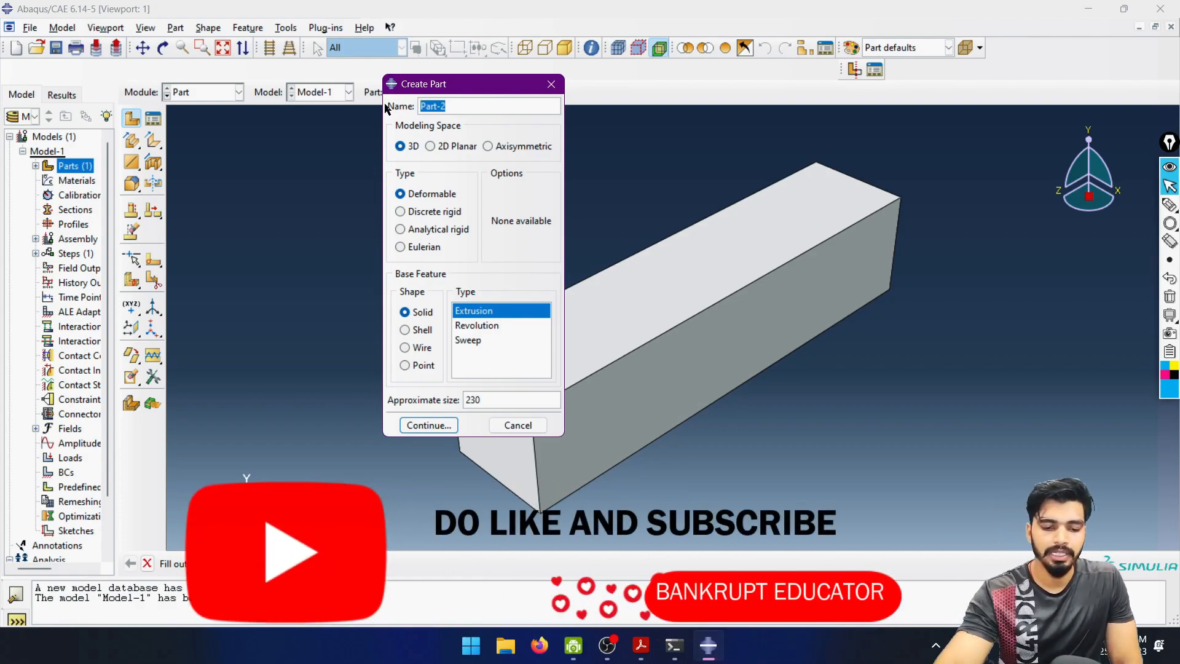
text(rf)
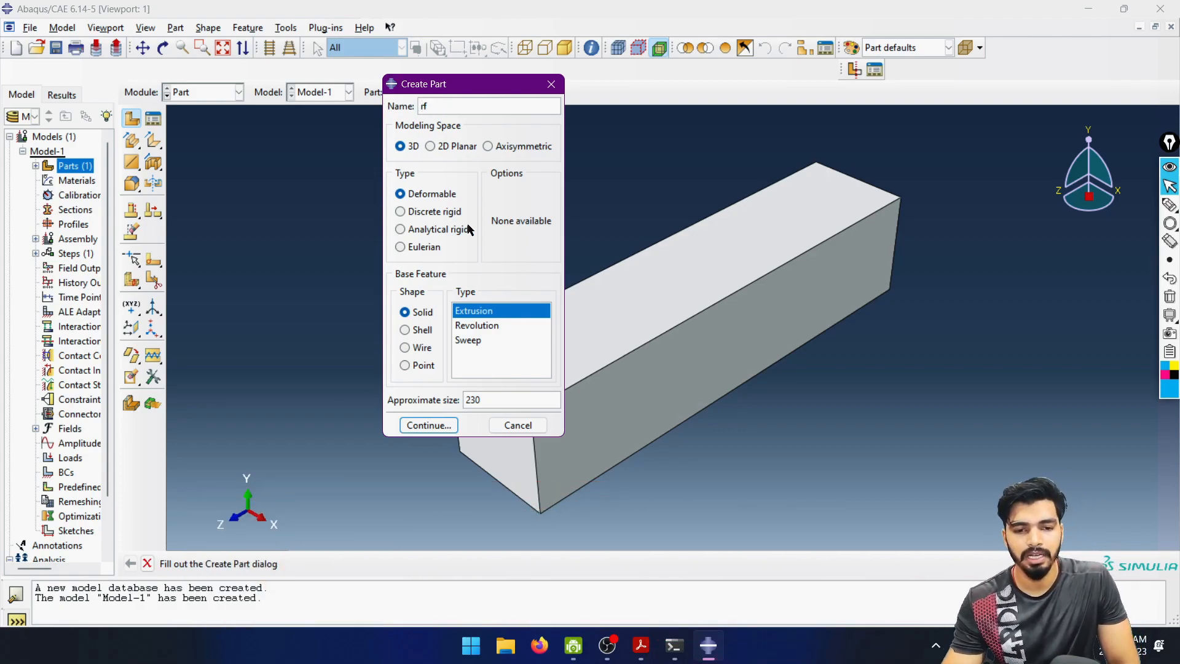
click(405, 348)
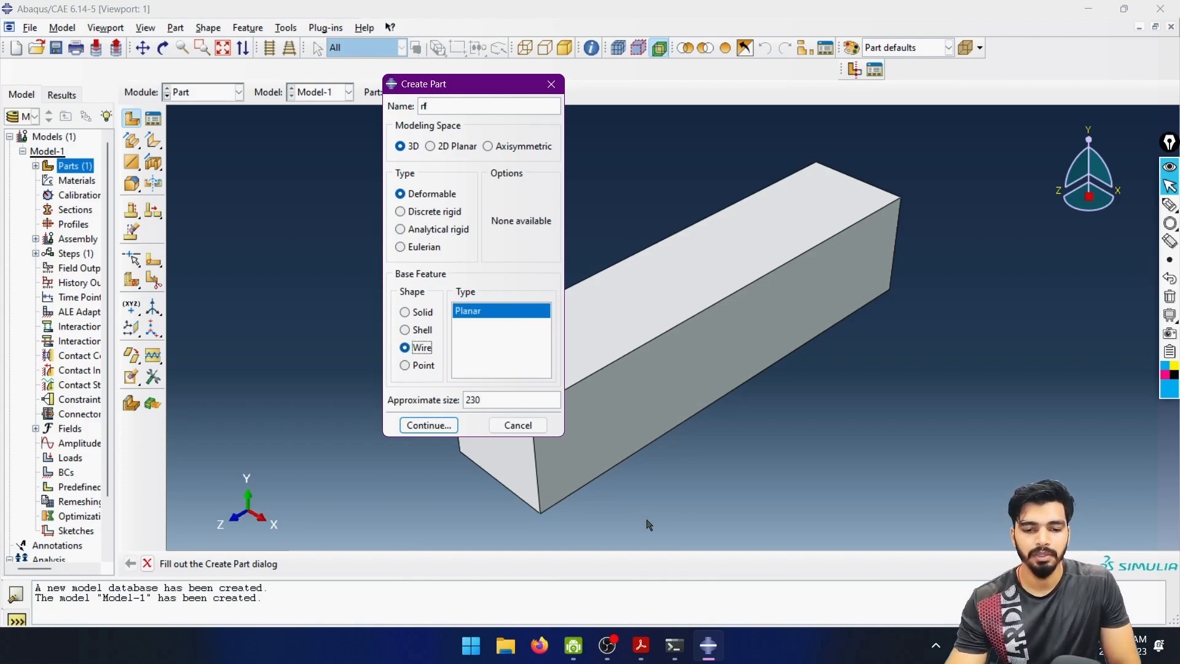
Switch to Acrobat Reader, examine the paper's figures of the composite column's reinforcement and model, and return to Abaqus/CAE.
click(641, 646)
scroll(610, 376, down, 5)
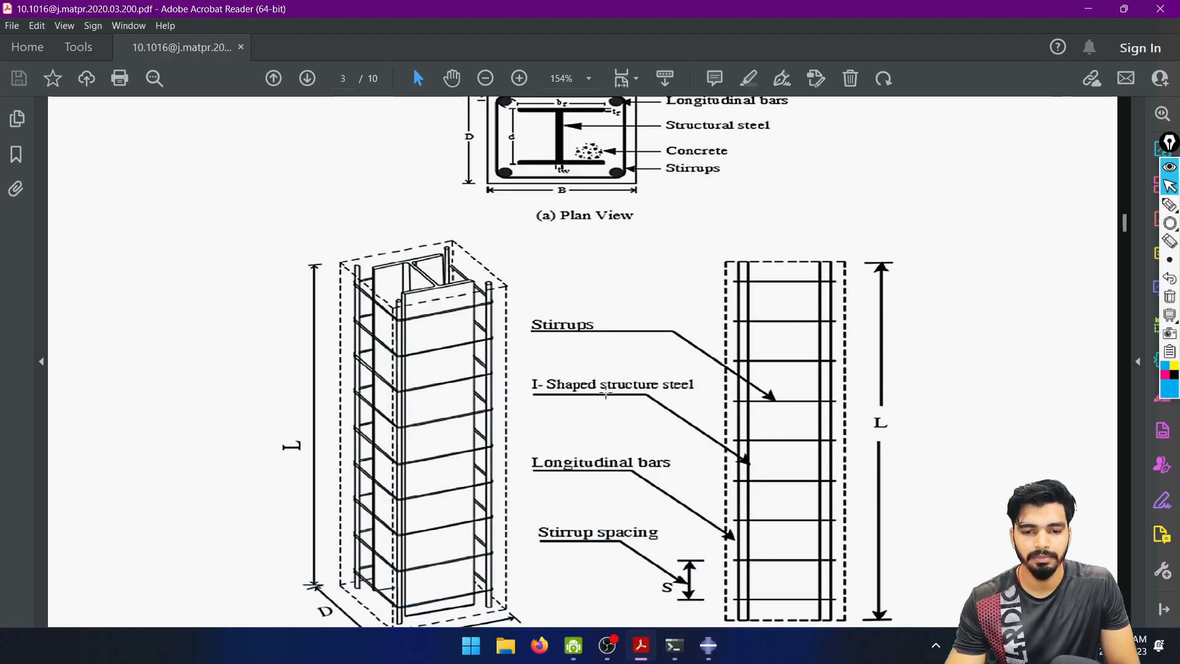
drag(1125, 234, 1125, 379)
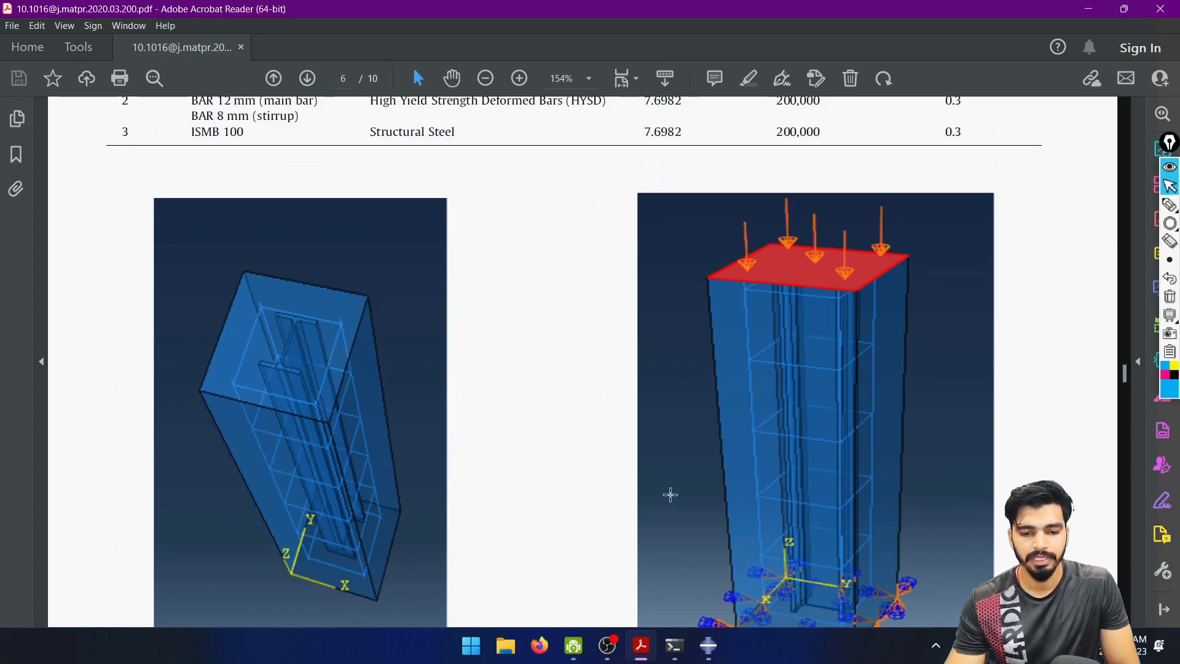
click(708, 645)
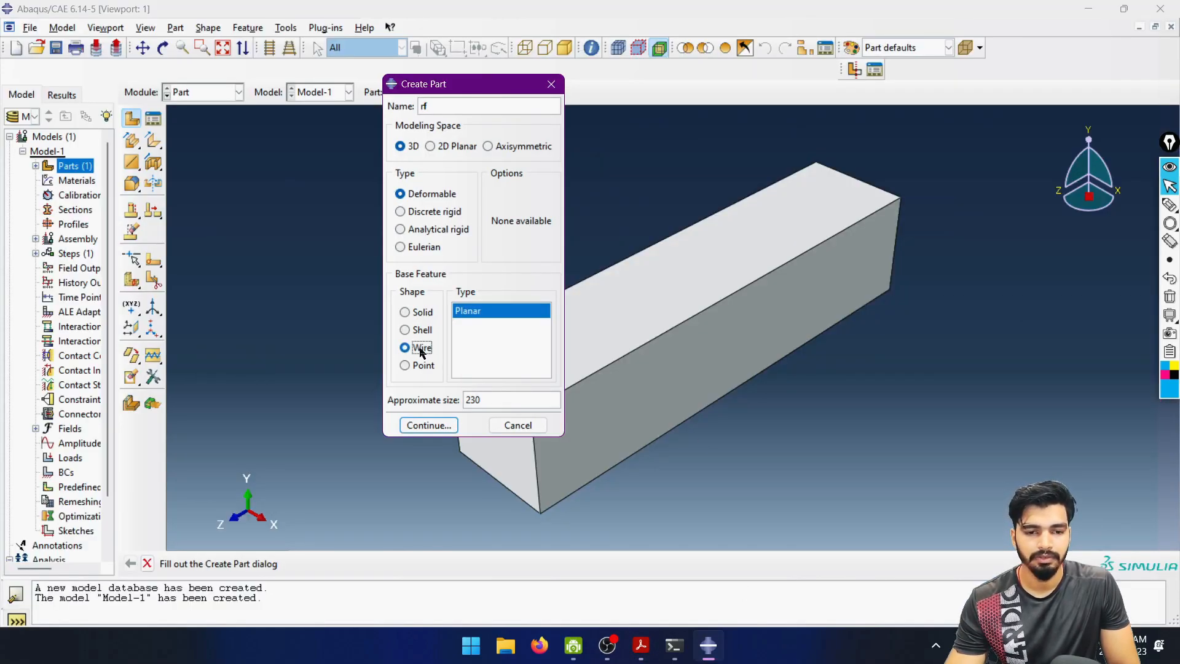
Set the wire part's approximate size to 1000 and open its sketch.
double_click(496, 400)
text(1000)
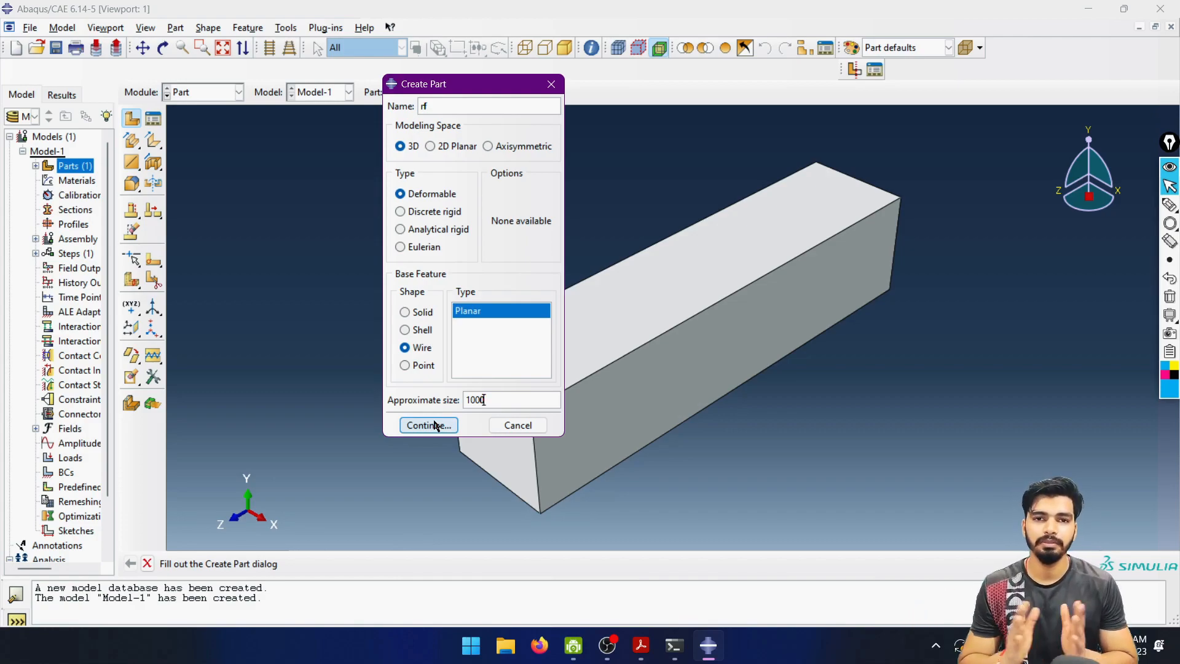
click(432, 425)
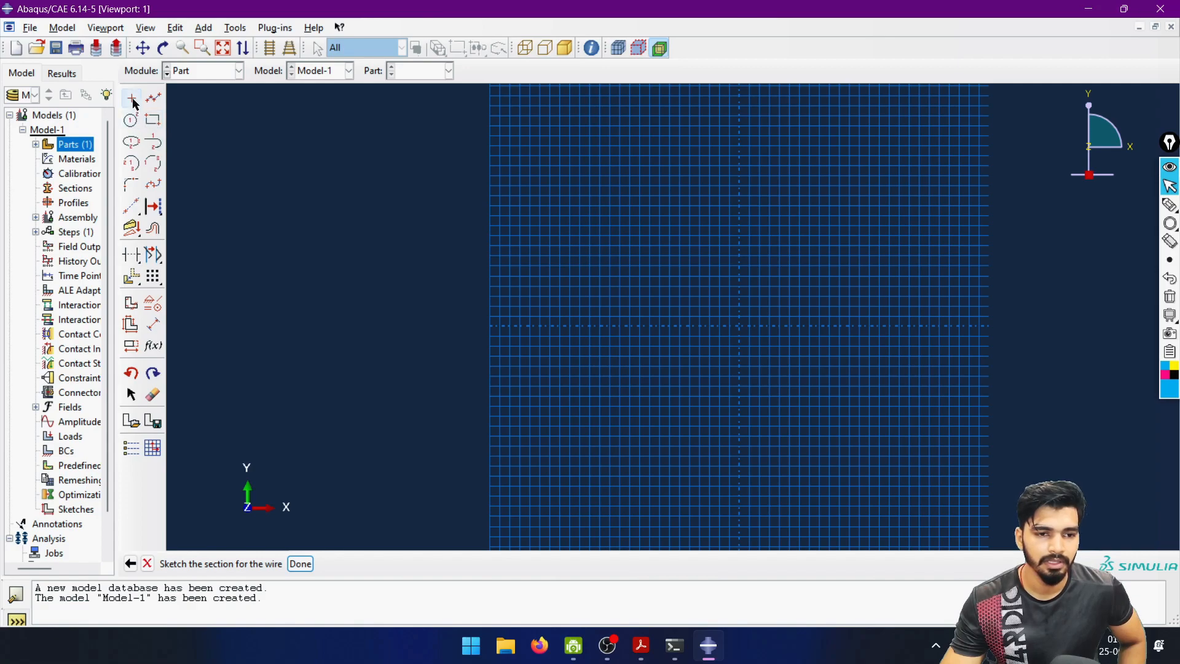
Sketch a horizontal line about 990 long along the X axis across the grid.
click(154, 97)
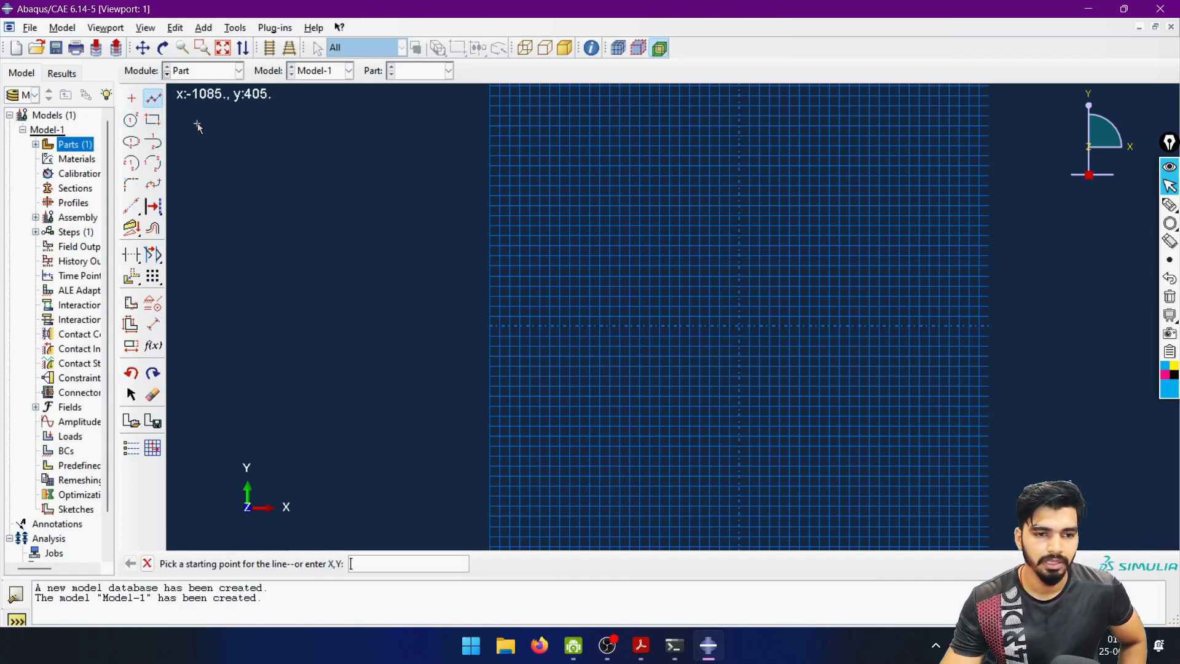
click(490, 327)
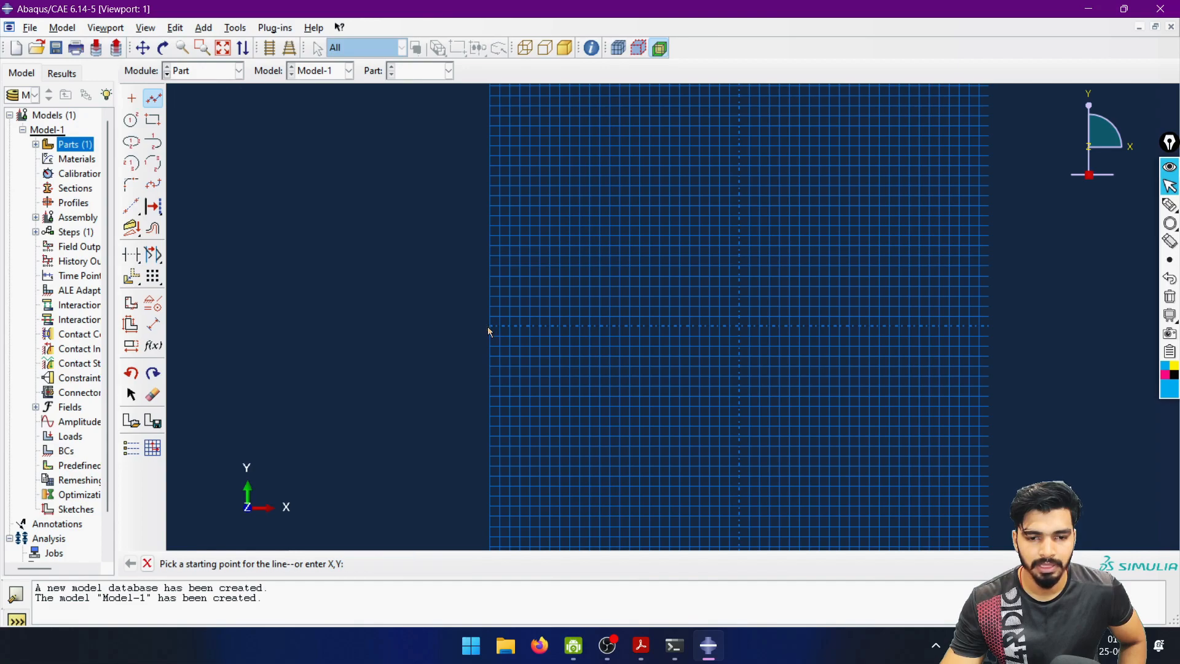
click(983, 327)
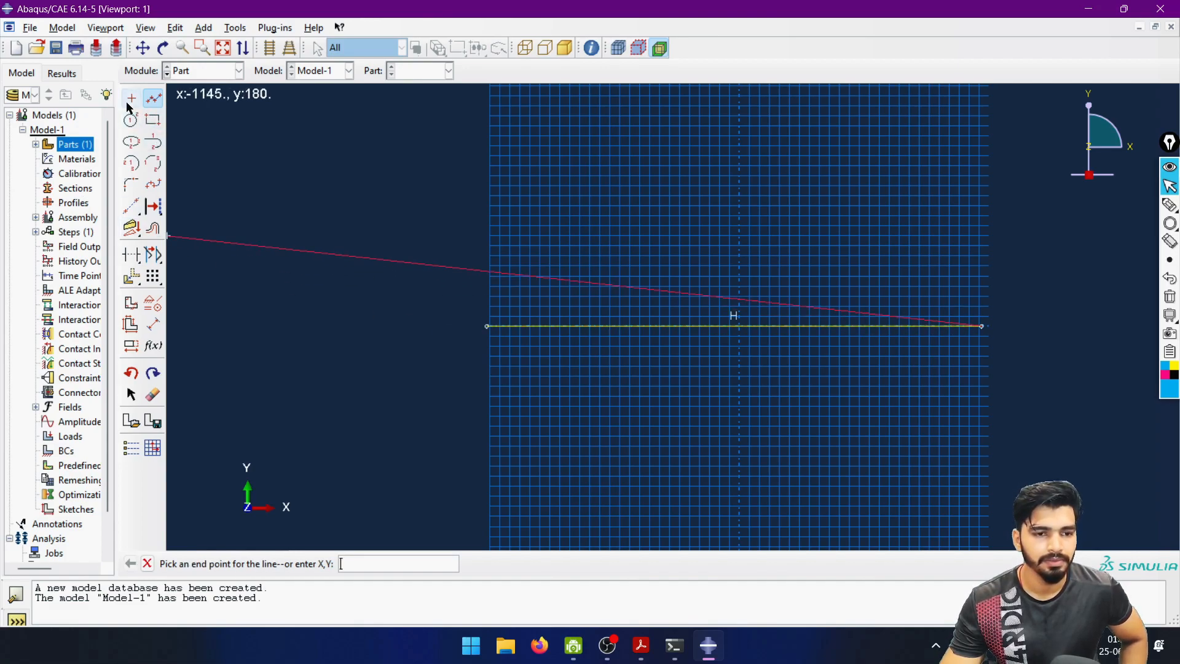
key(Escape)
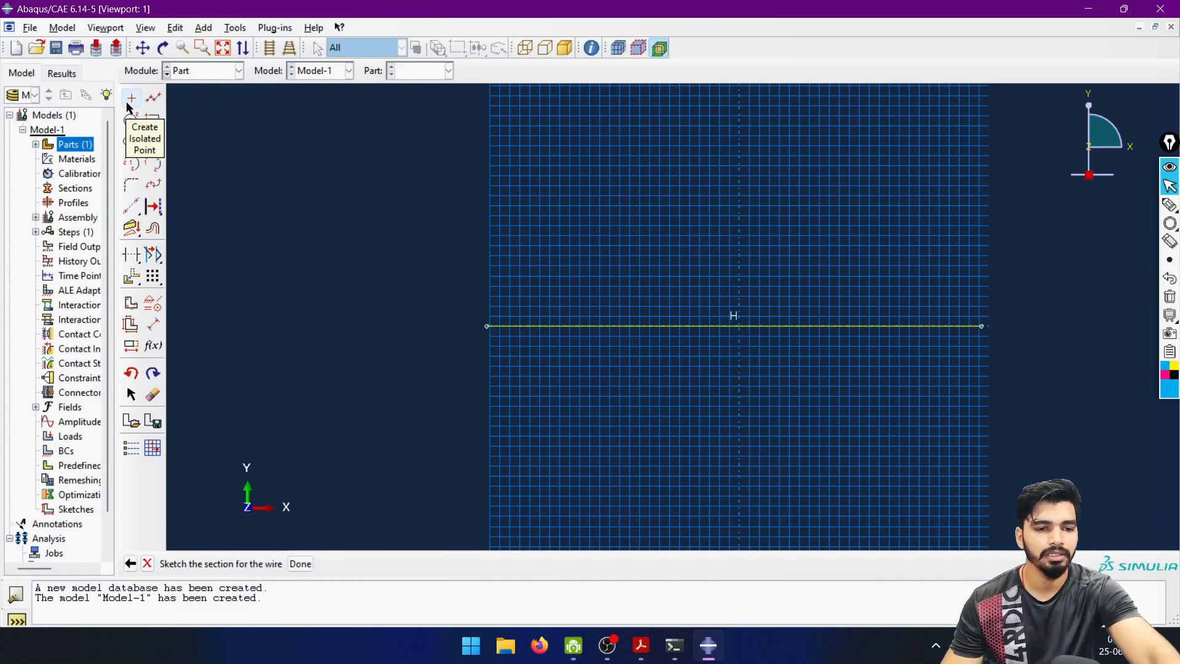
Dimension the horizontal line to a length of 1000 and finish the sketch to create the wire part.
click(153, 324)
click(486, 326)
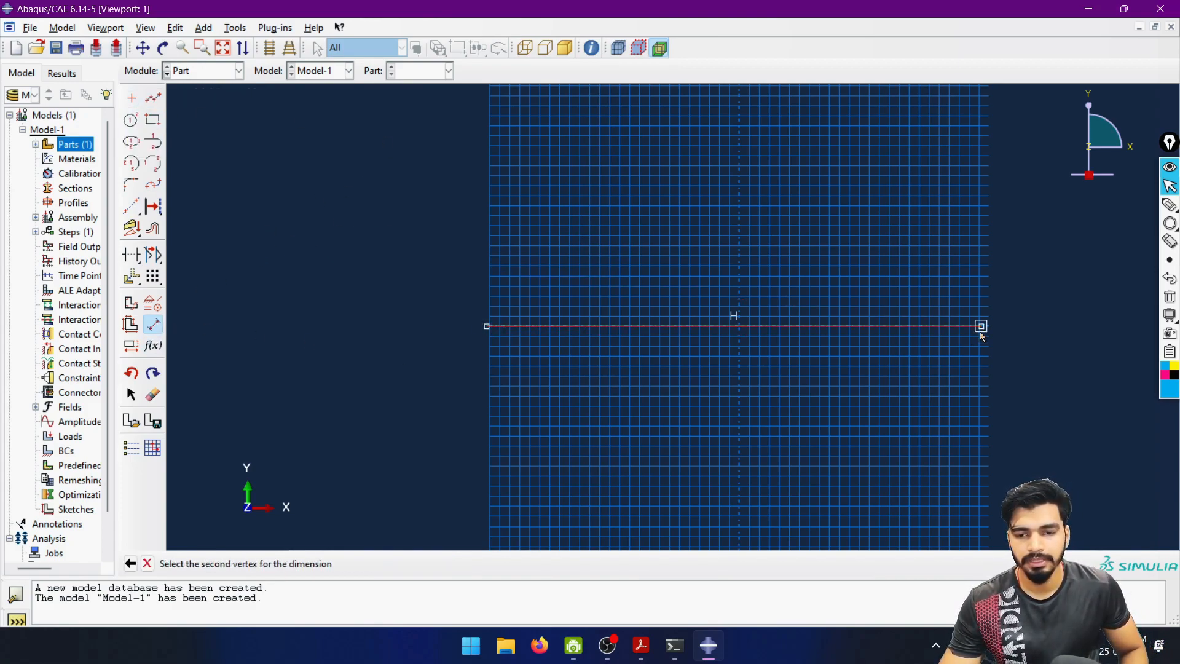
click(981, 326)
click(982, 389)
text(1000)
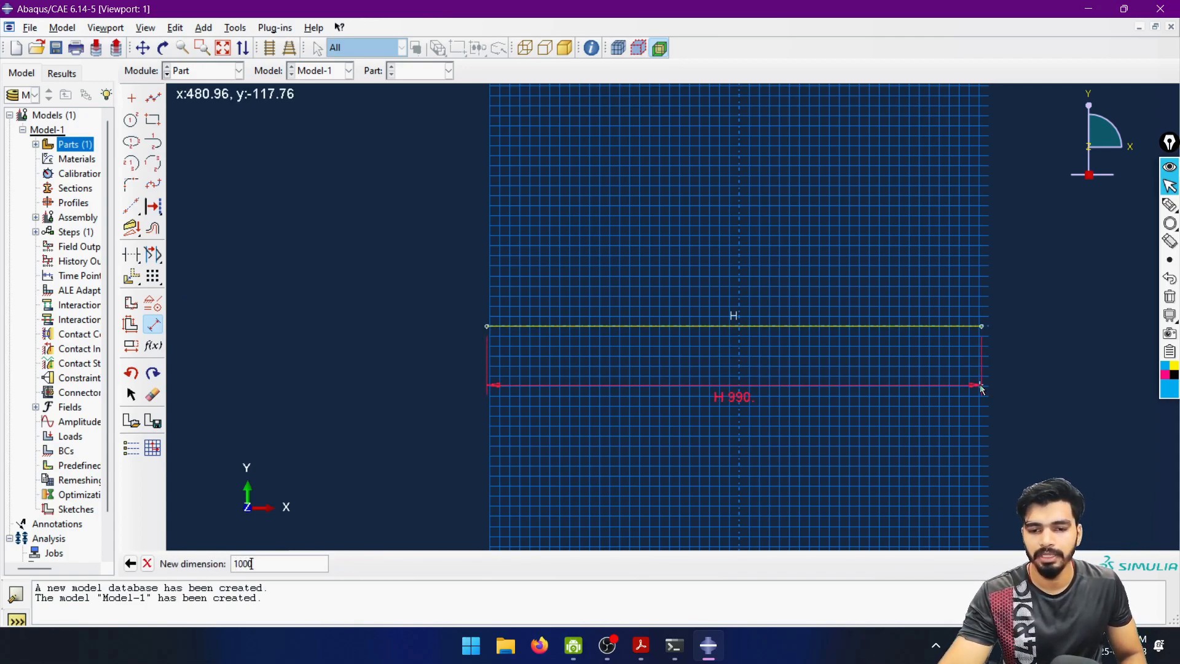
key(Return)
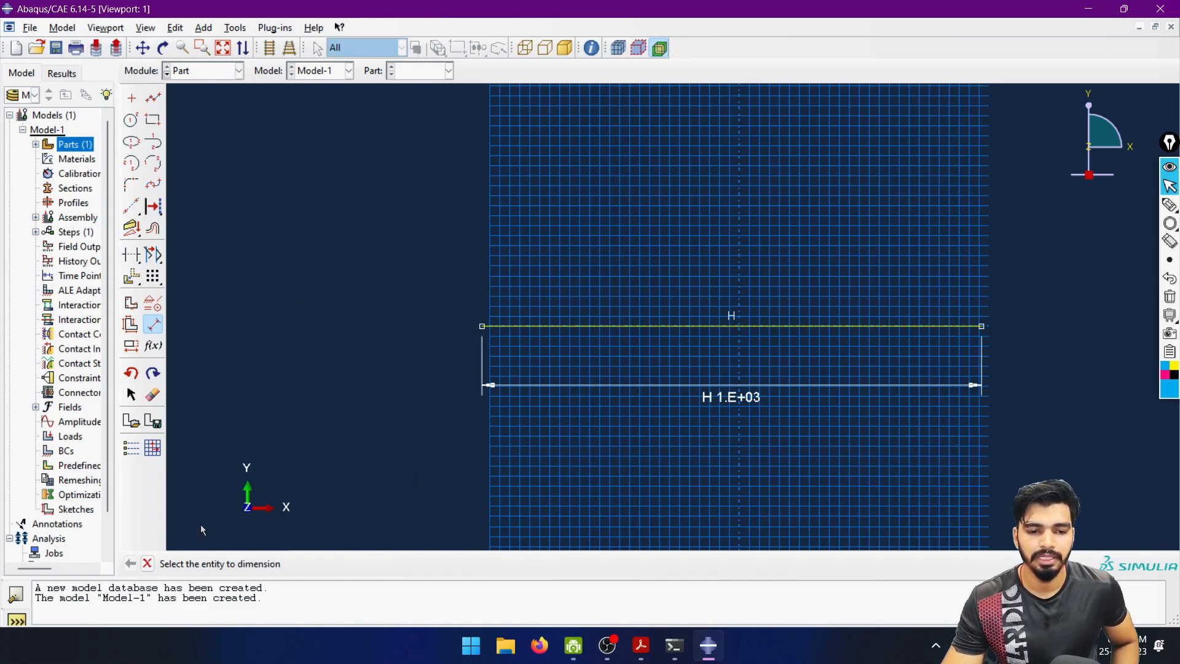
click(147, 563)
click(308, 564)
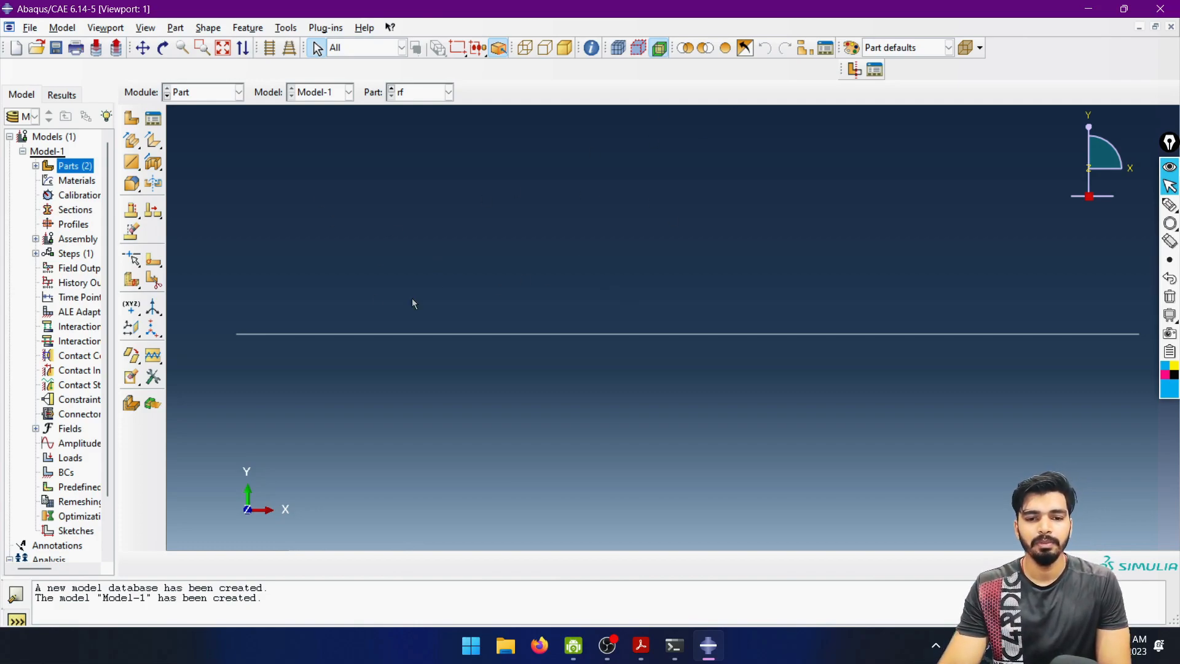
Save the model database as composite column in the abaqus folder.
click(56, 47)
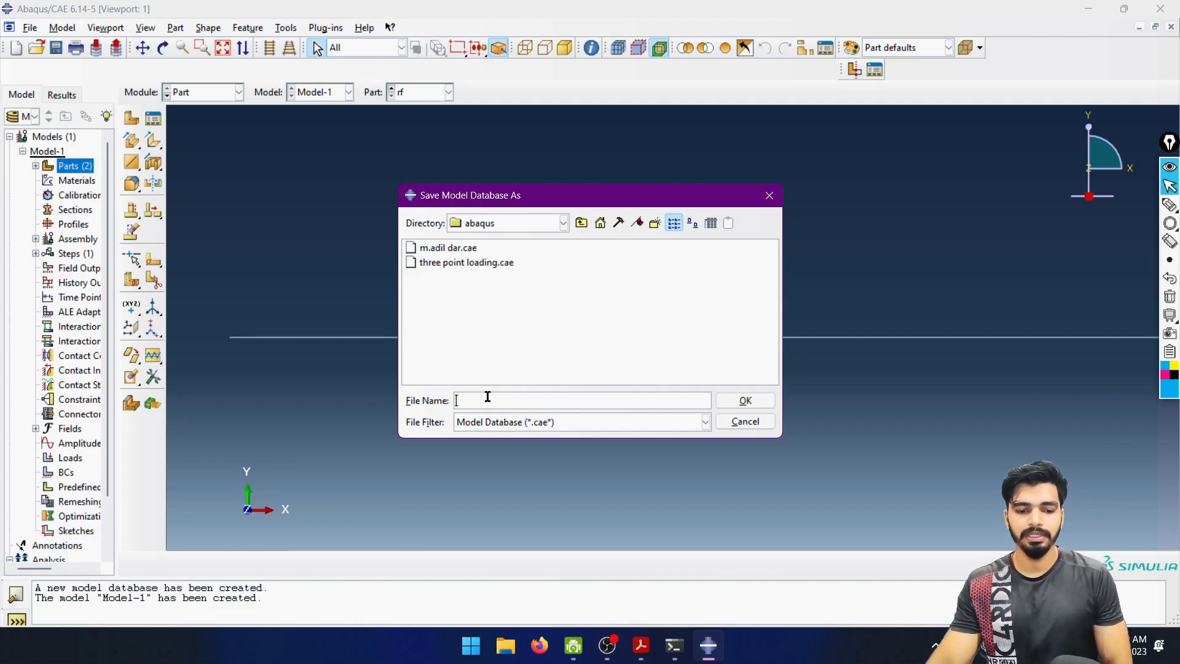
text(composite c)
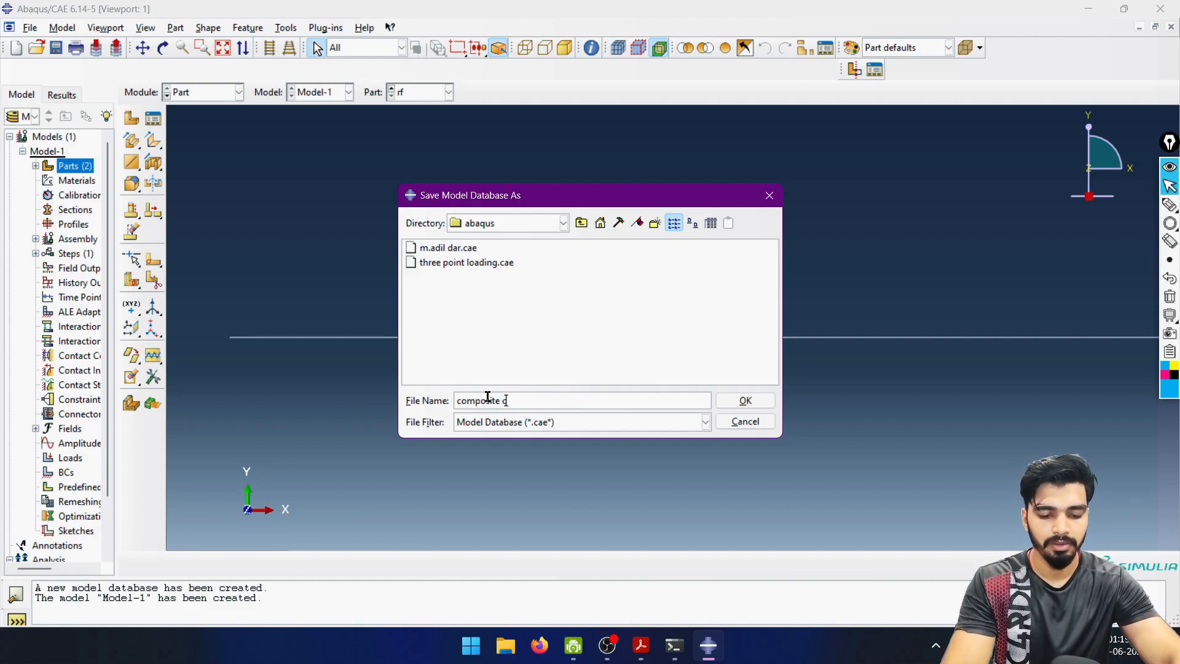
text(olumn)
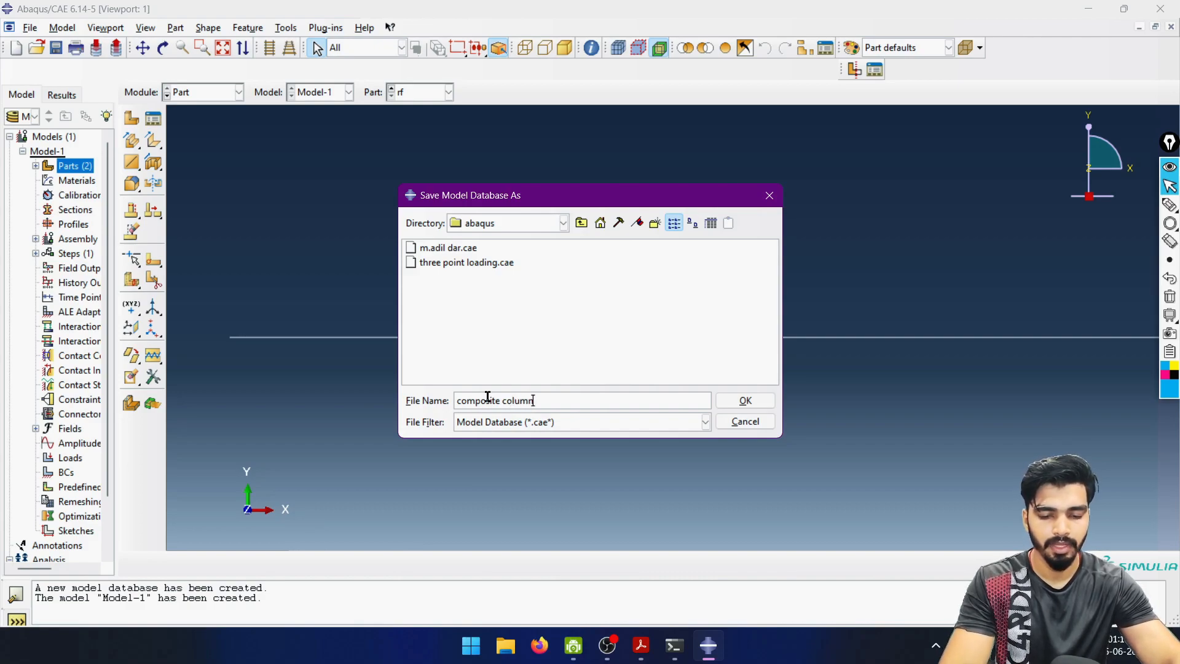
click(746, 402)
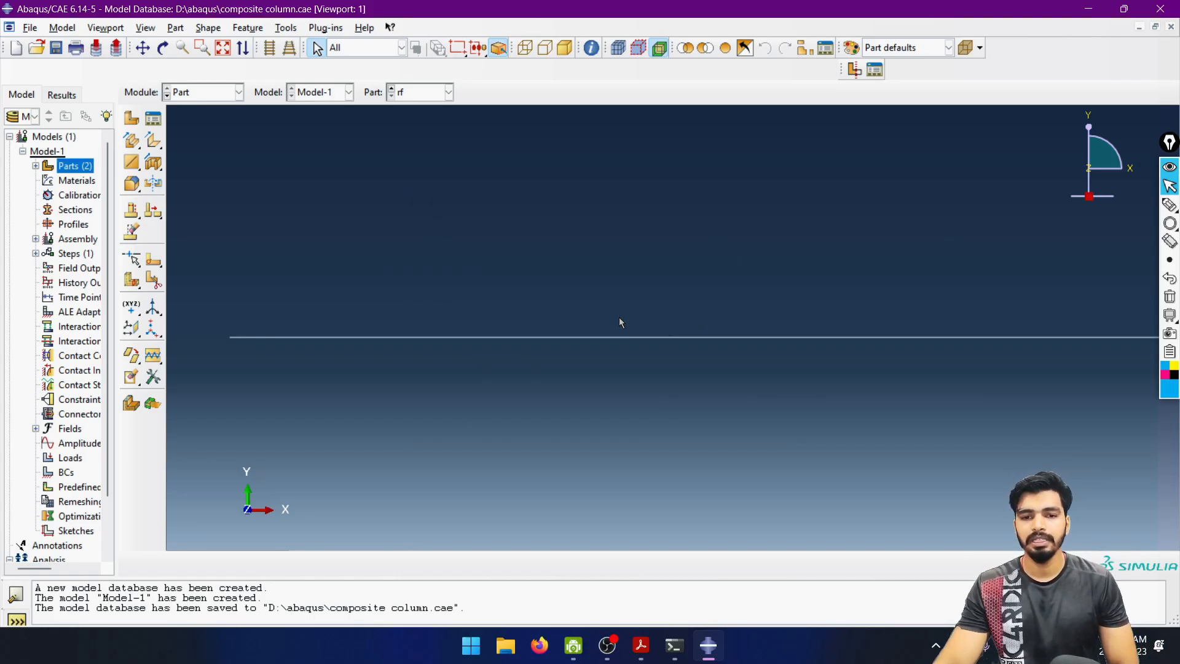